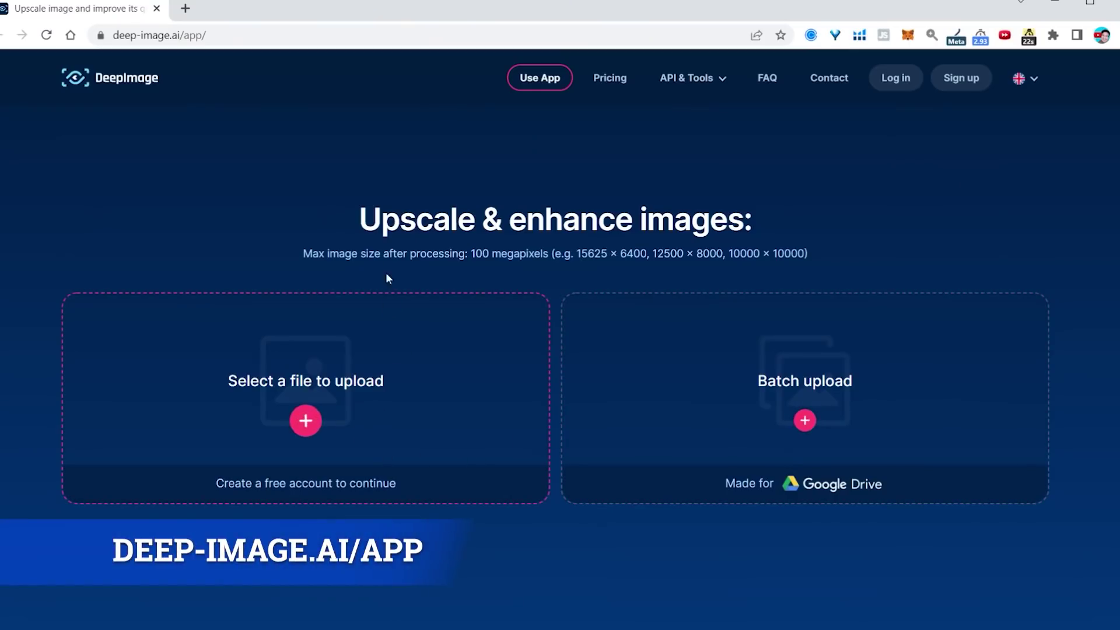
Upload the low-resolution 'grand' photo to Deep Image from the images folder.
left_click_drag(354, 222, 752, 221)
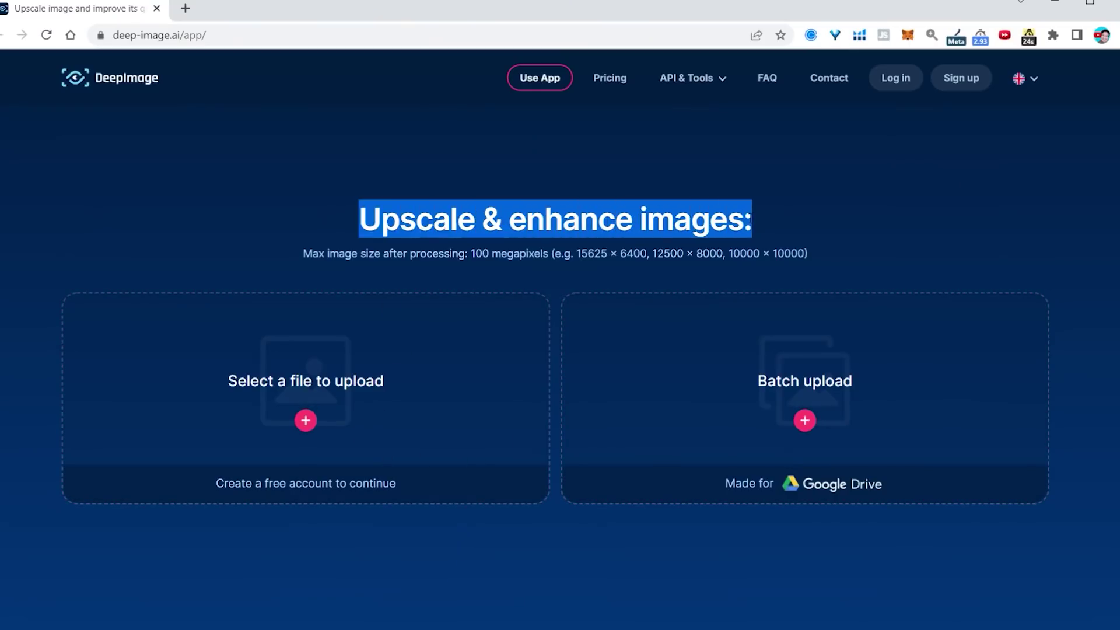
left_click(548, 259)
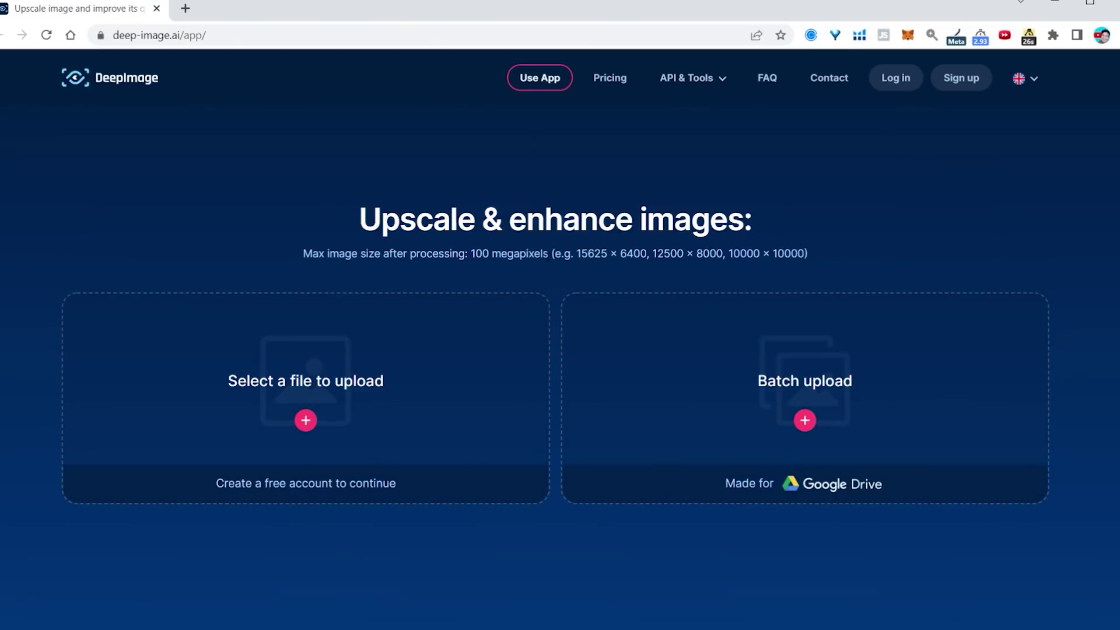
left_click(306, 422)
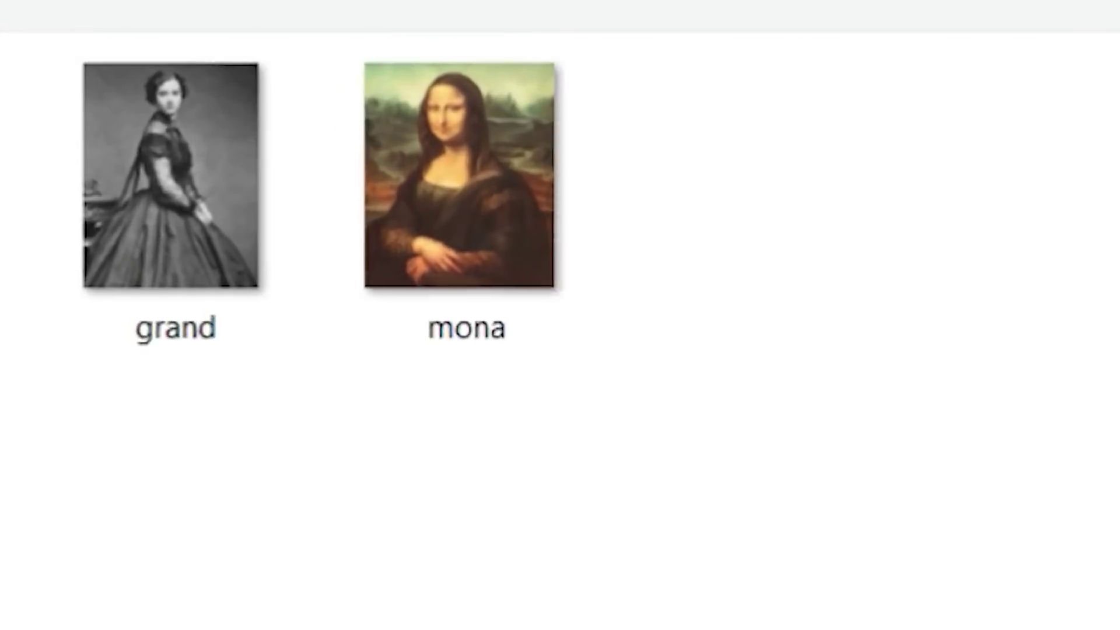
left_click(186, 248)
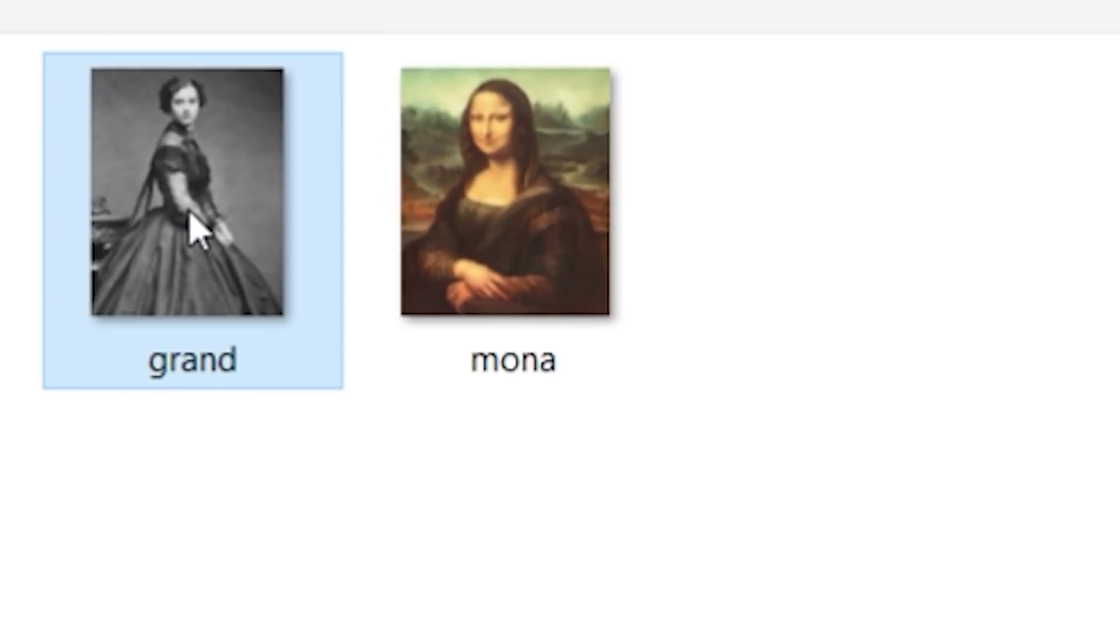
double_click(198, 231)
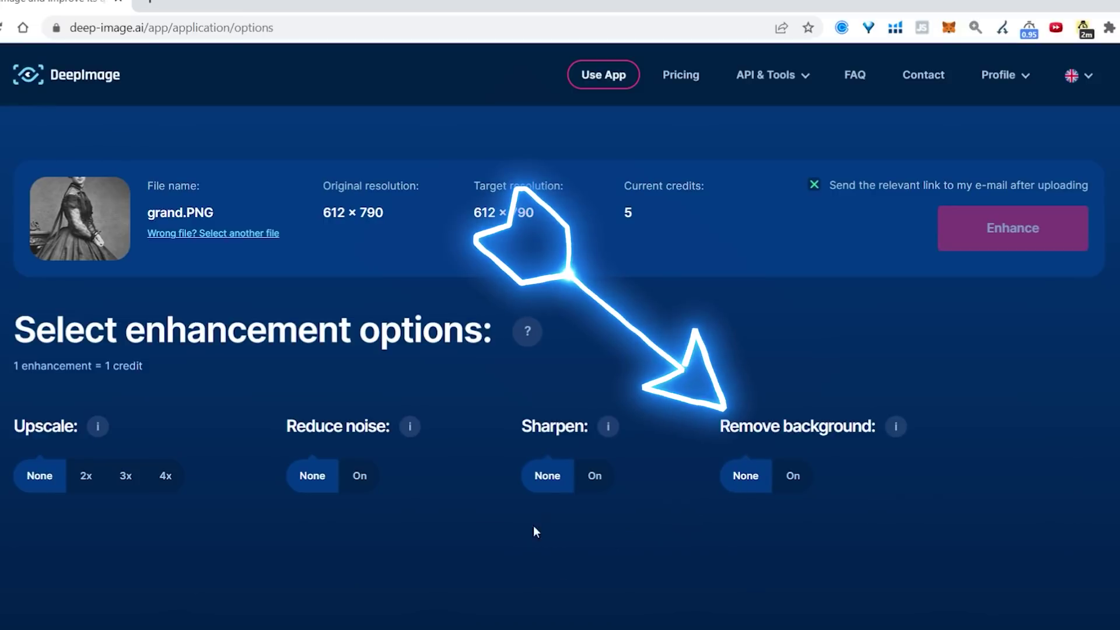
Enhance grand.PNG with Sharpen and Reduce noise on and 2x upscale.
left_click(597, 484)
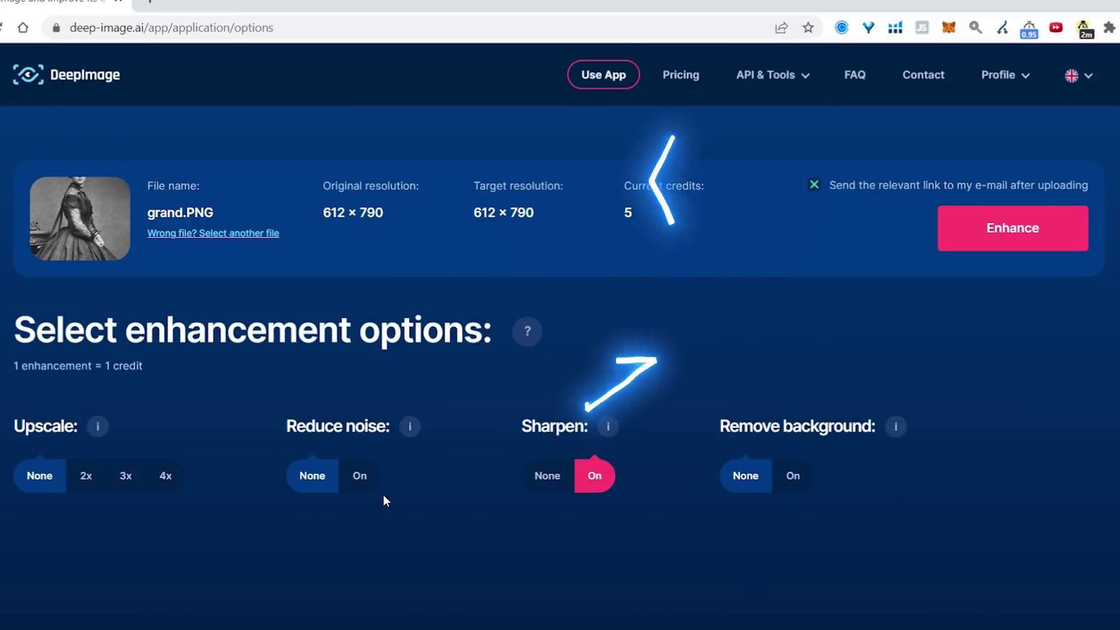
left_click(363, 482)
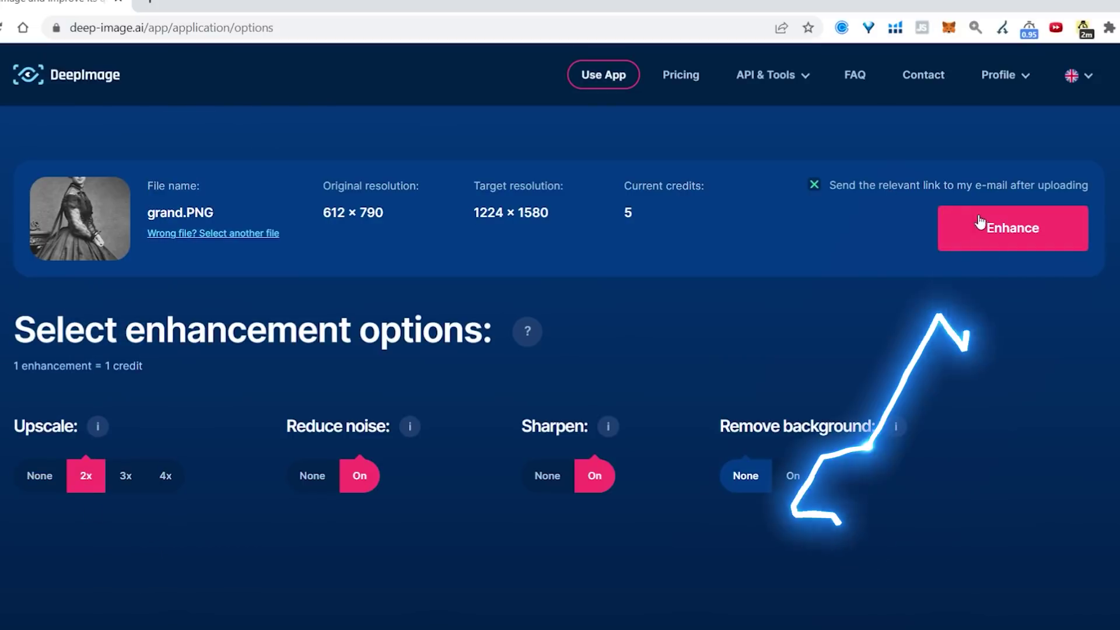
left_click(1015, 230)
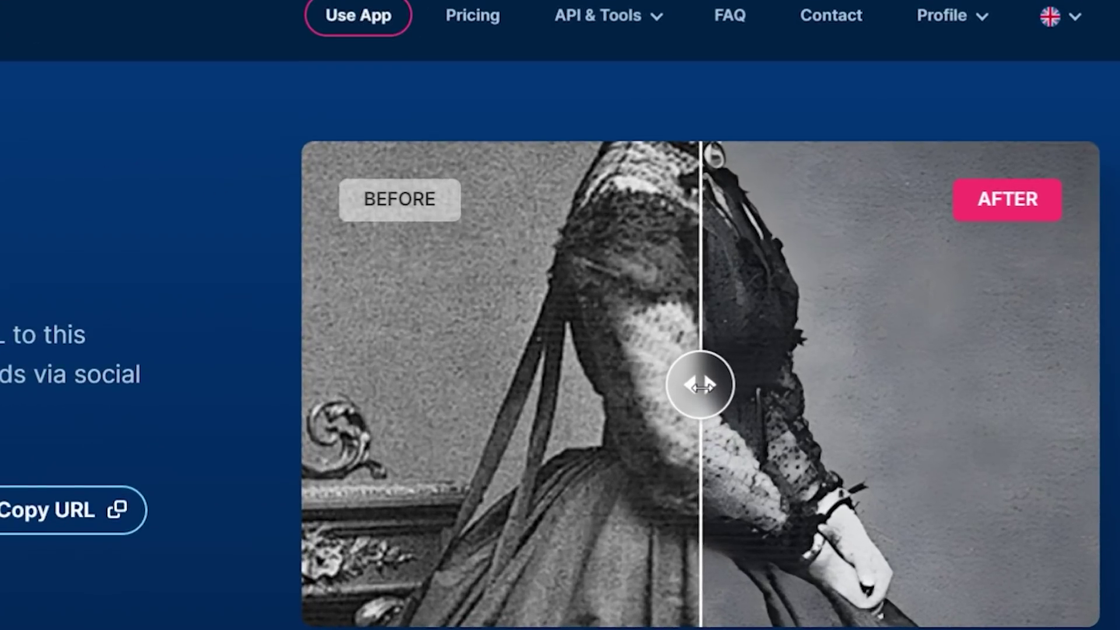
Drag the before/after slider to compare the original and enhanced grand photo.
left_click_drag(700, 385, 304, 398)
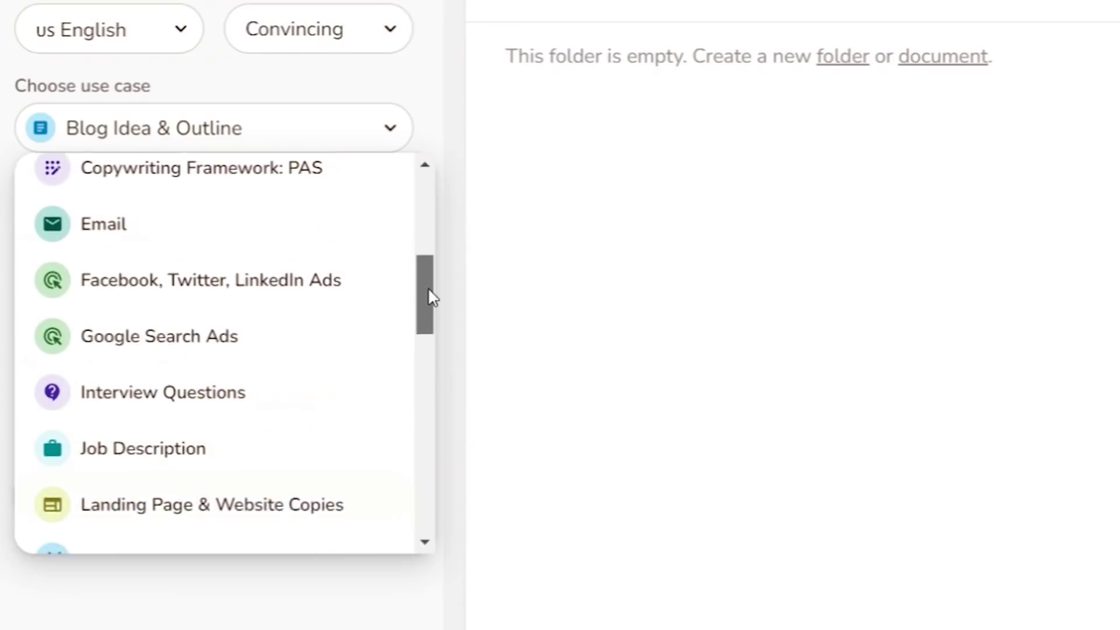
Generate Video Idea results for keywords 'AI tools' in a Convincing tone.
left_click_drag(428, 287, 424, 510)
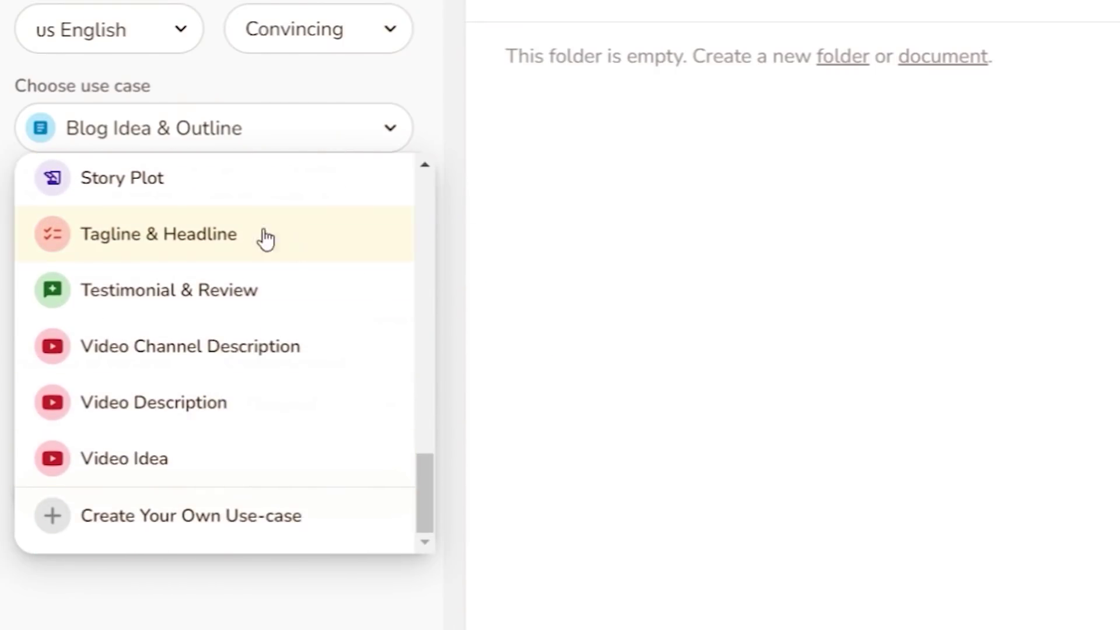
left_click(159, 471)
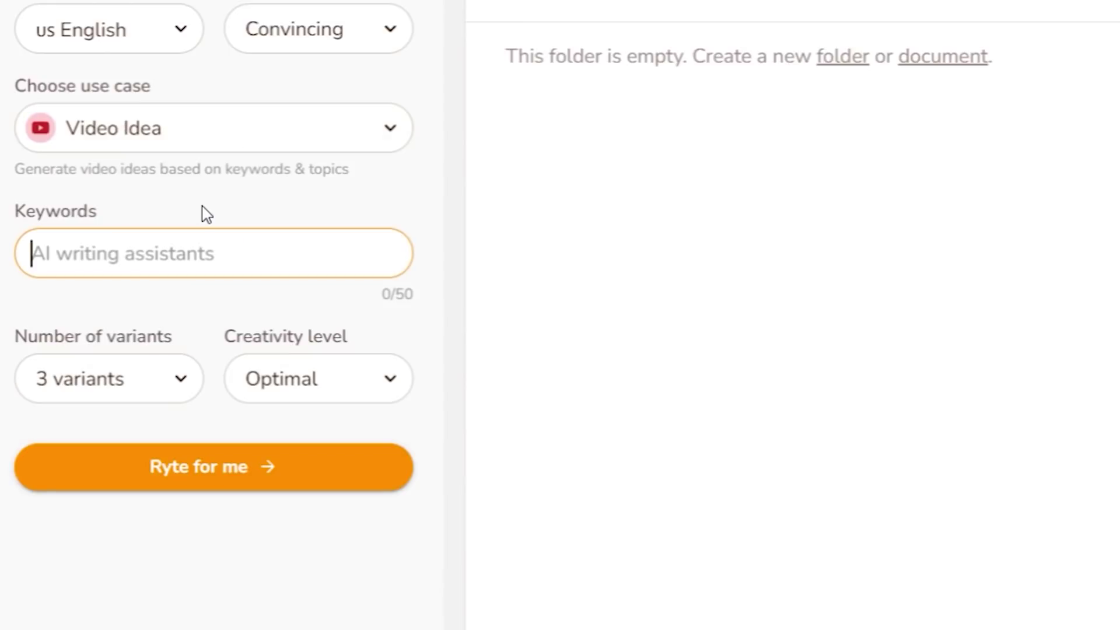
left_click(141, 259)
type("AI tools")
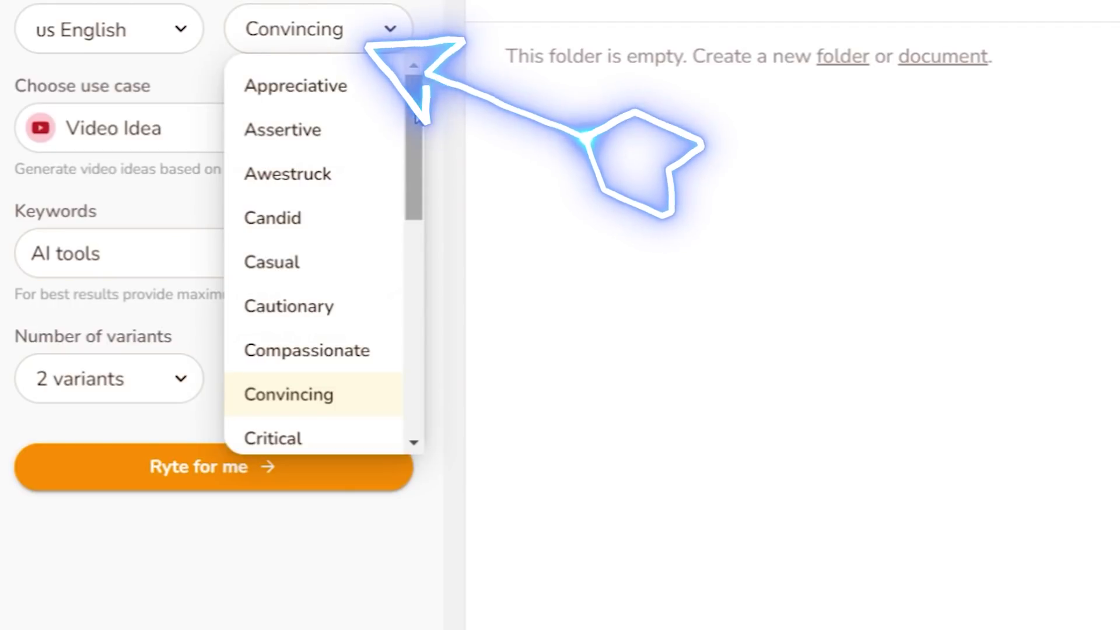
scroll(417, 119, "down", 1)
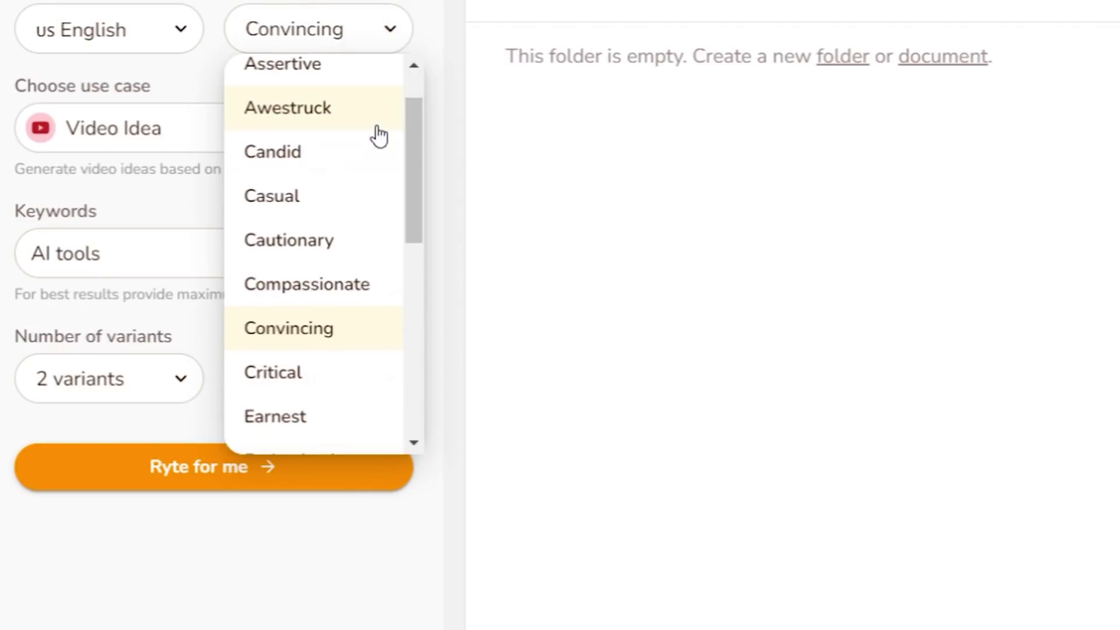
left_click(315, 327)
left_click(240, 473)
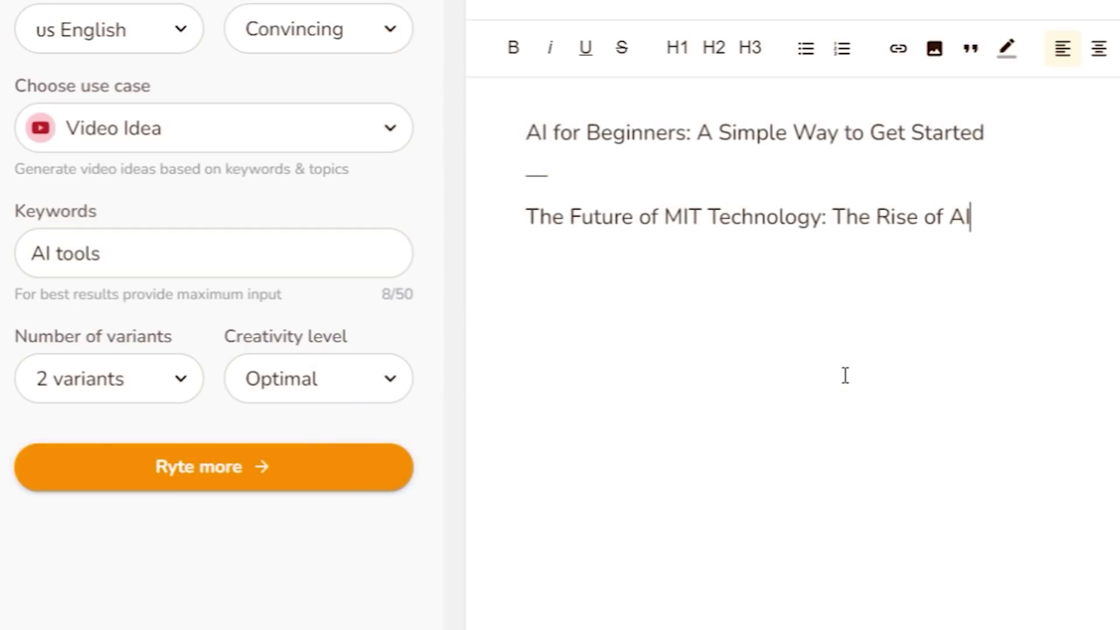
Copy the first video idea title, 'AI for Beginners: A Simple Way to Get Started'.
triple_click(1060, 131)
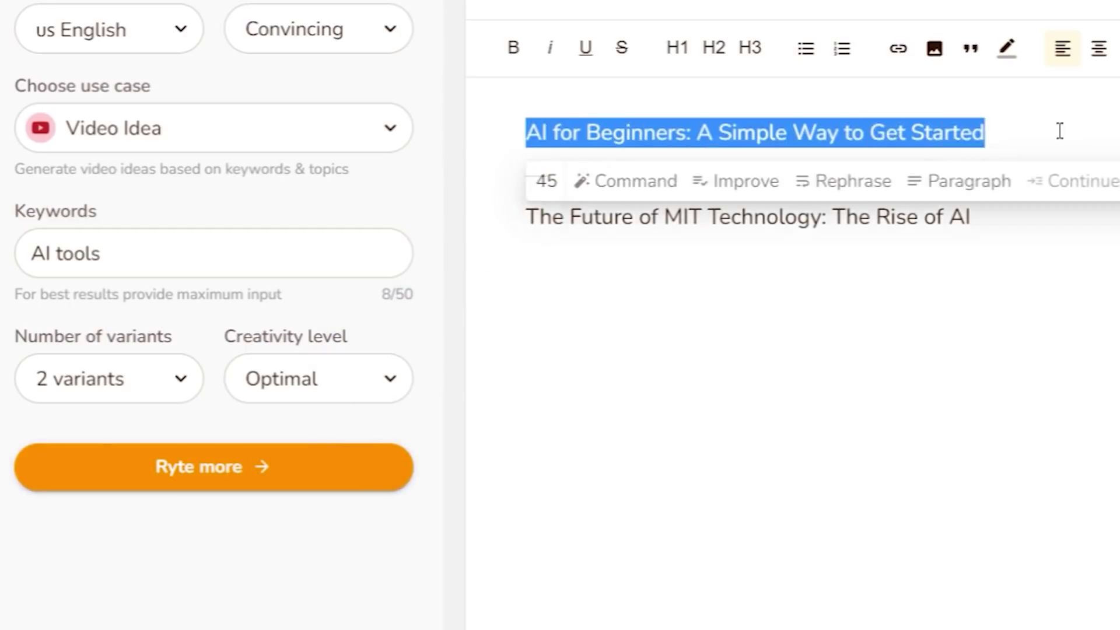
right_click(958, 131)
left_click(998, 221)
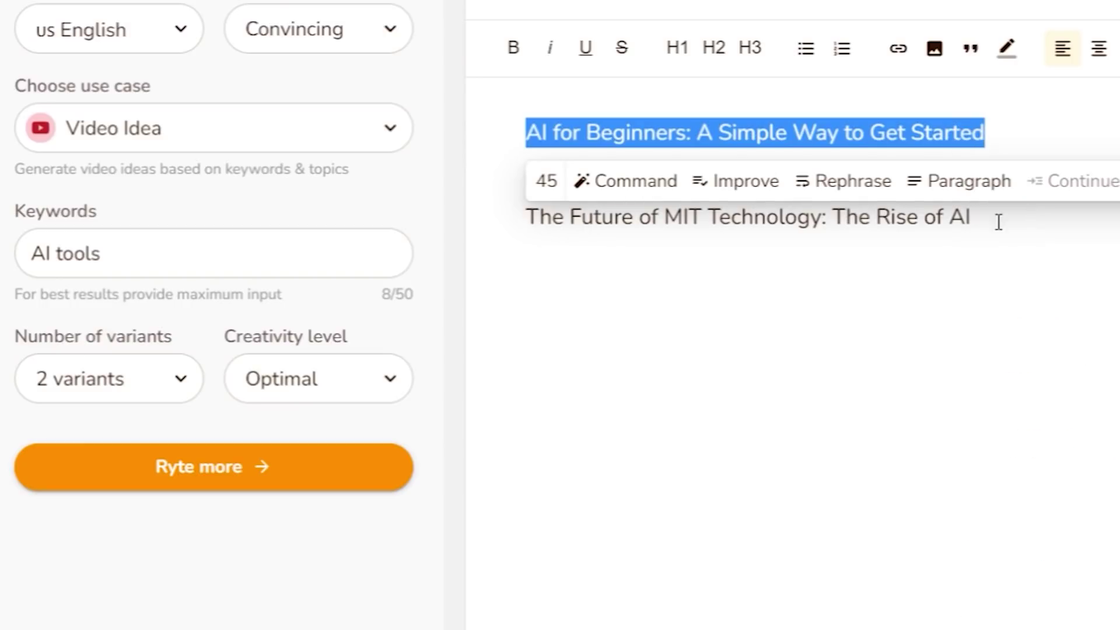
left_click(828, 308)
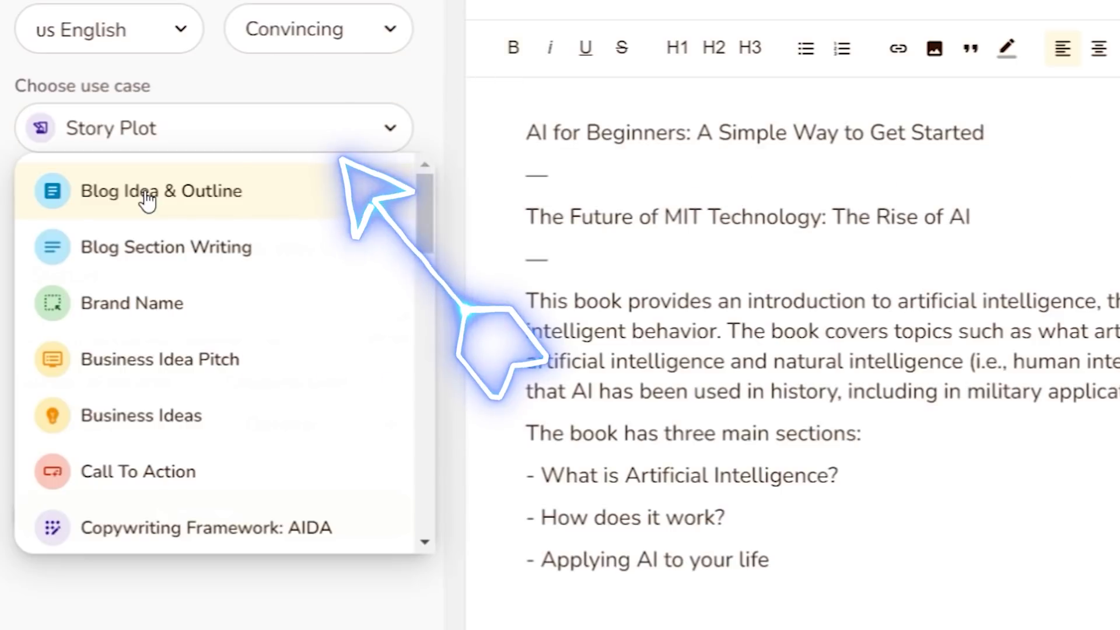
Generate a Blog Section from that title with keywords 'ai tool, ai automation, how ai applies to your life'.
left_click(198, 252)
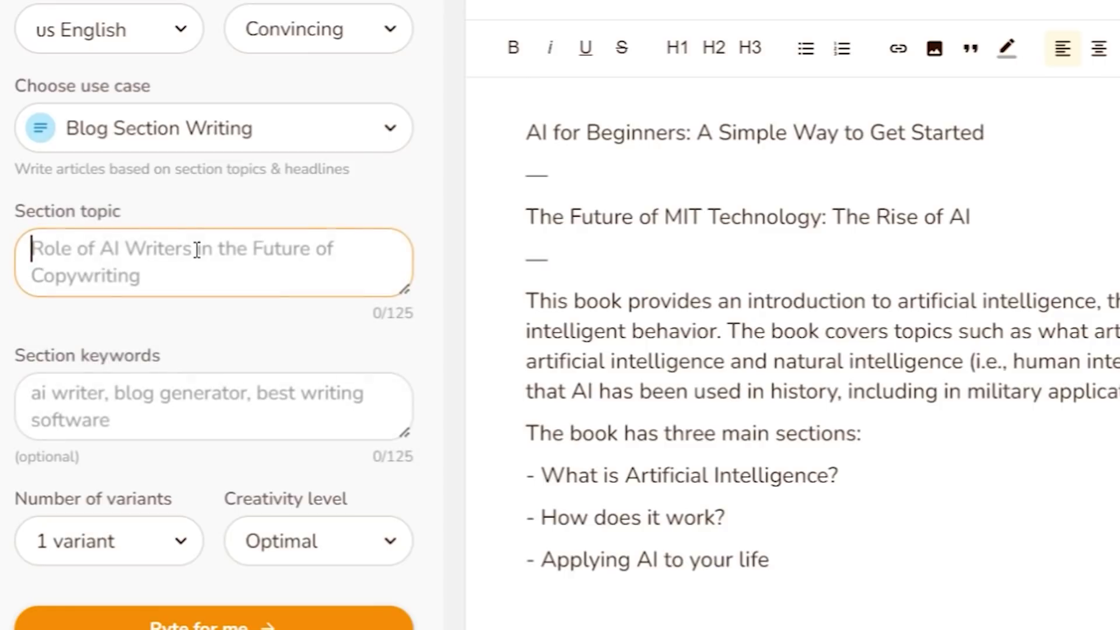
key("ctrl+v")
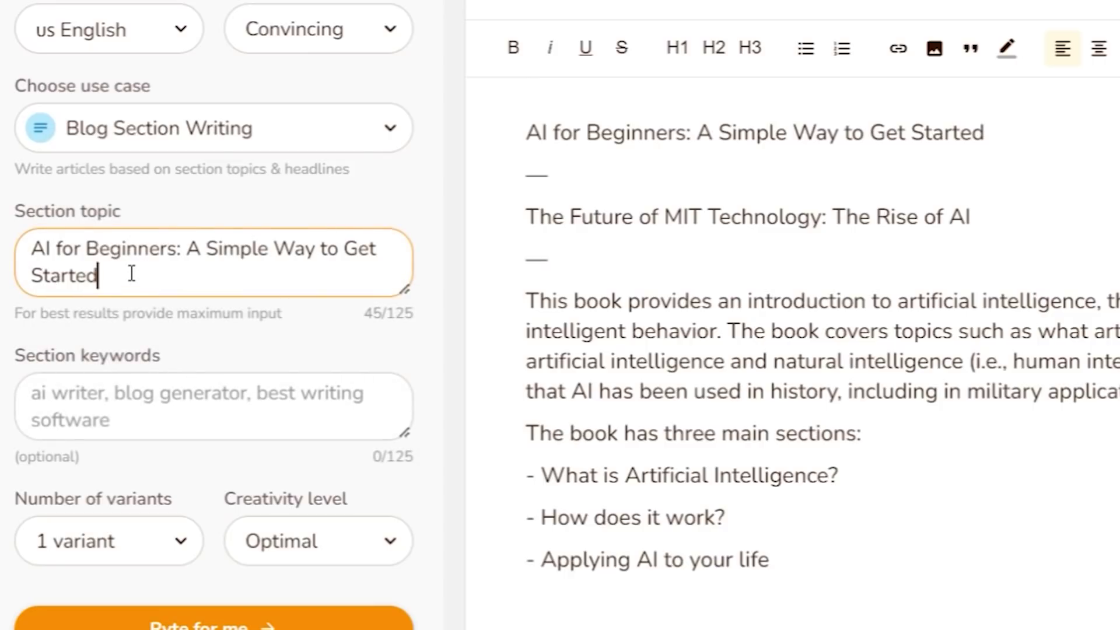
left_click(131, 408)
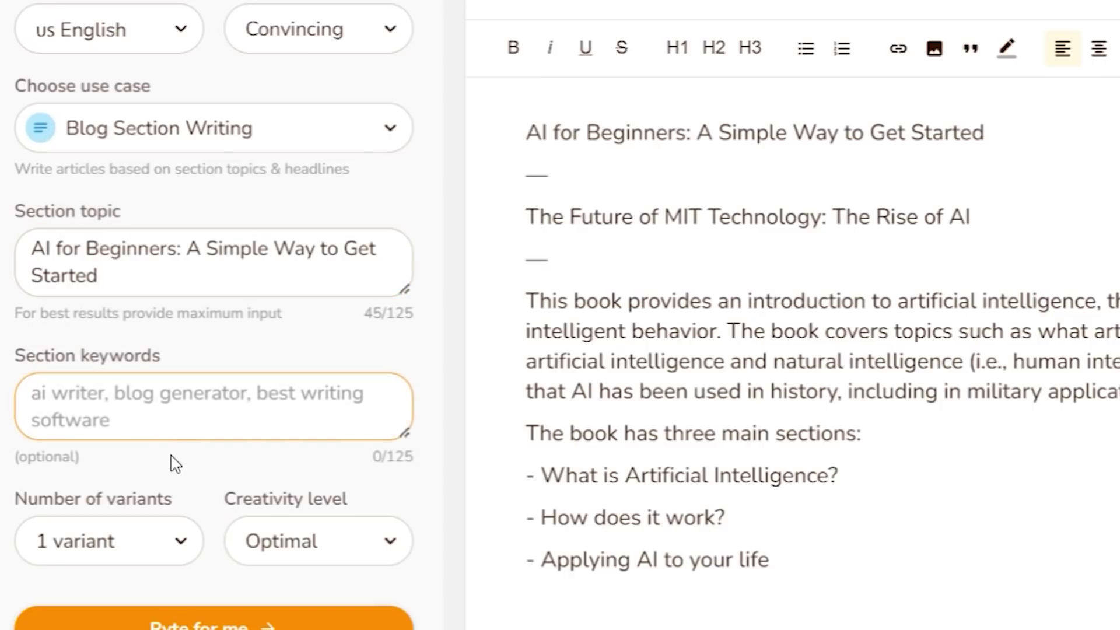
type("ai tool, ai automation, how ai applies to your life")
left_click(237, 623)
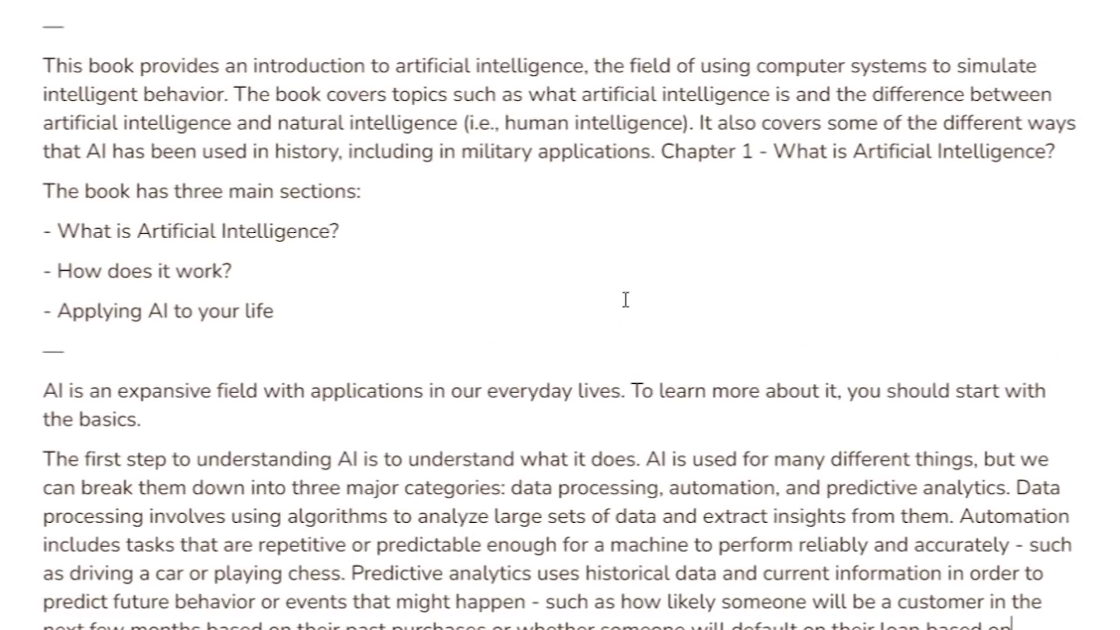
Select sentences about AI categories in the blog text and begin a new line in the email brief.
left_click_drag(356, 508, 687, 508)
left_click(775, 508)
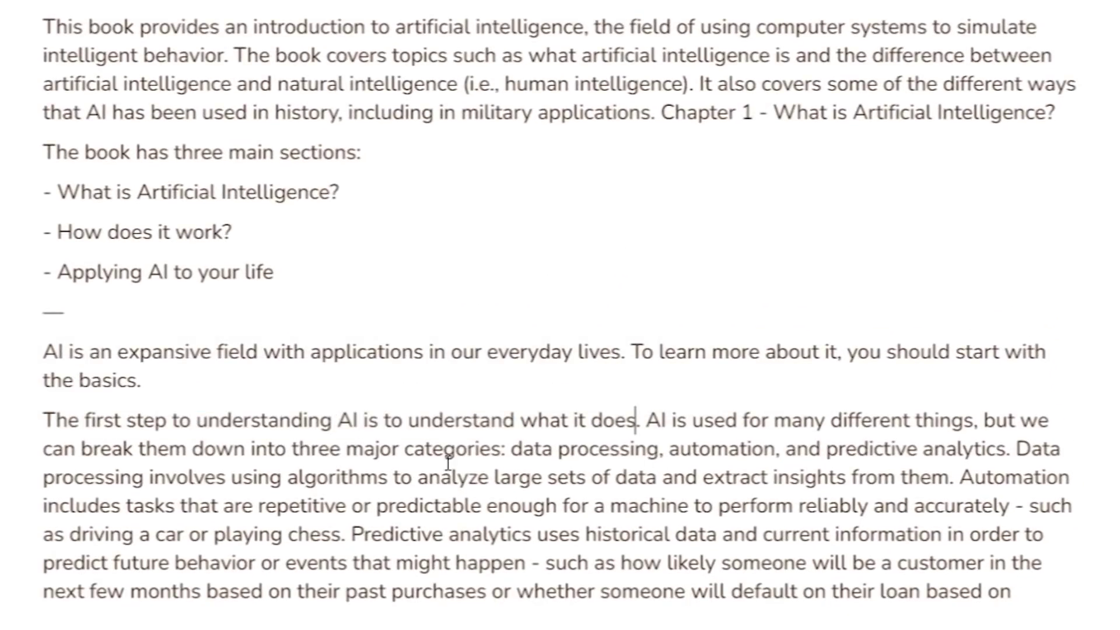
left_click_drag(547, 448, 1005, 442)
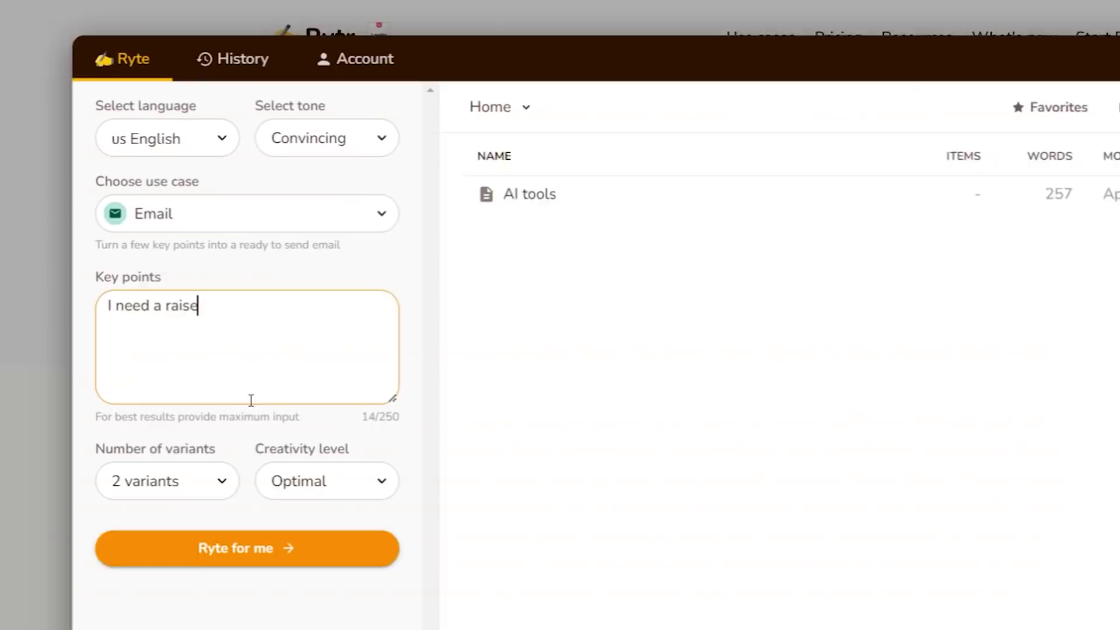
key("Return")
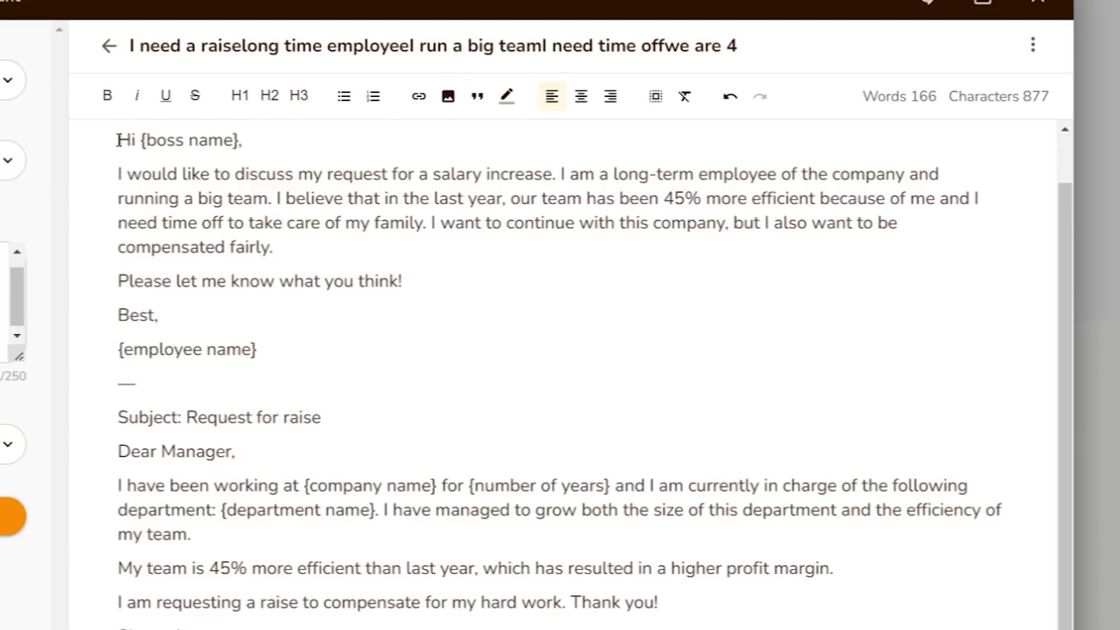
Highlight the team-efficiency and family time-off passages in the raise email, then scroll down.
left_click_drag(120, 171, 893, 193)
left_click(465, 223)
left_click_drag(165, 221, 421, 217)
left_click(531, 224)
scroll(449, 481, "down", 1)
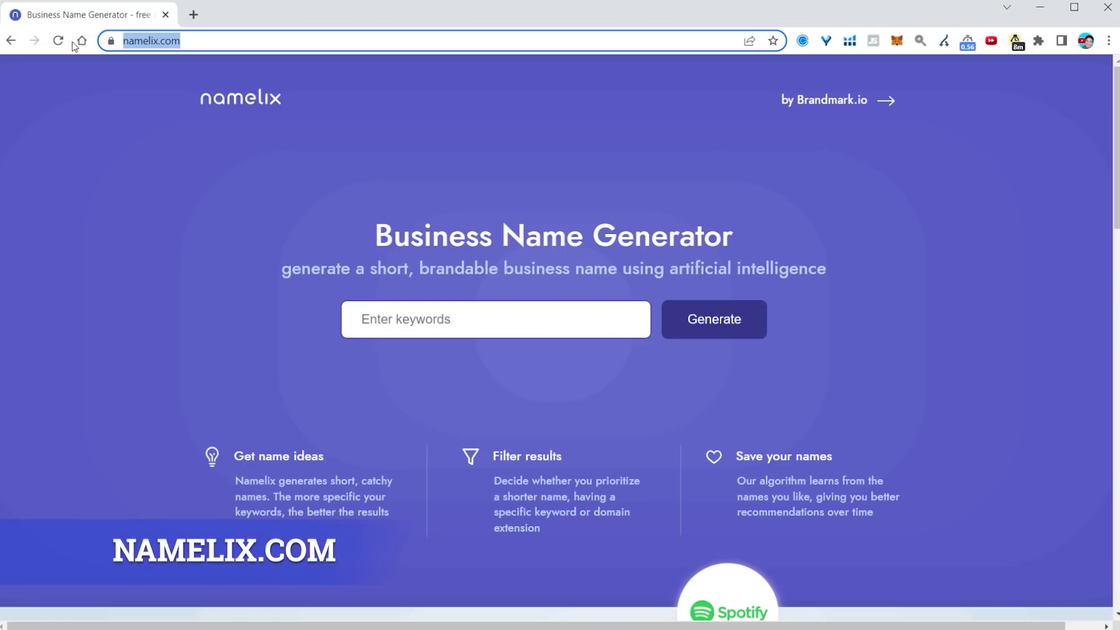
Generate names from the keywords 'wifi, connectivity, security, tips, technology'.
left_click(456, 320)
type("wifi, connectivity, security,")
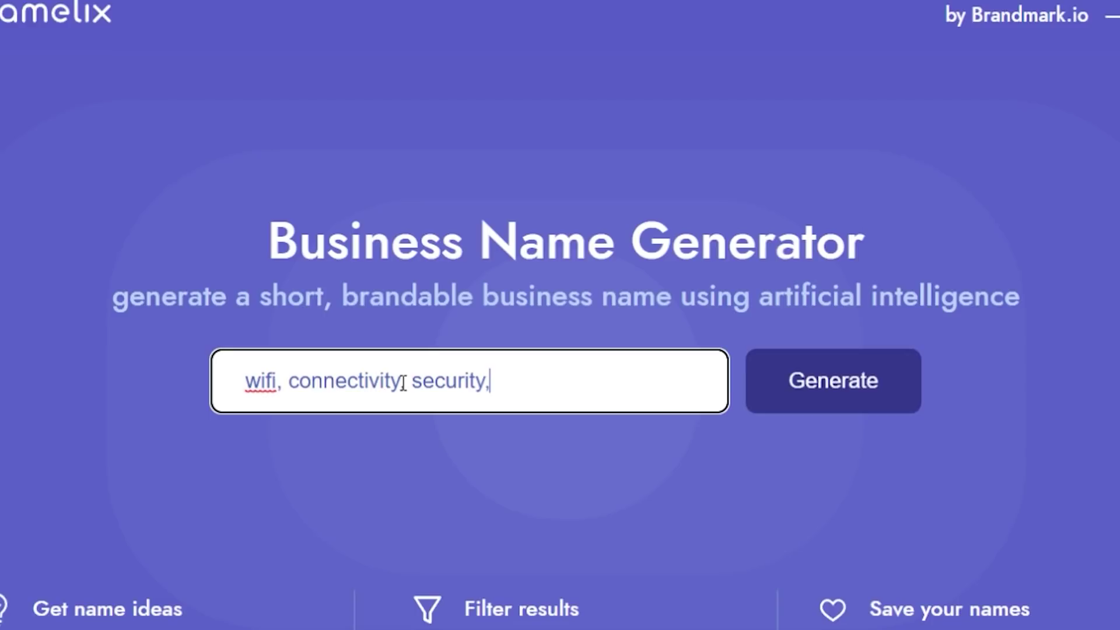
type("tips, technology")
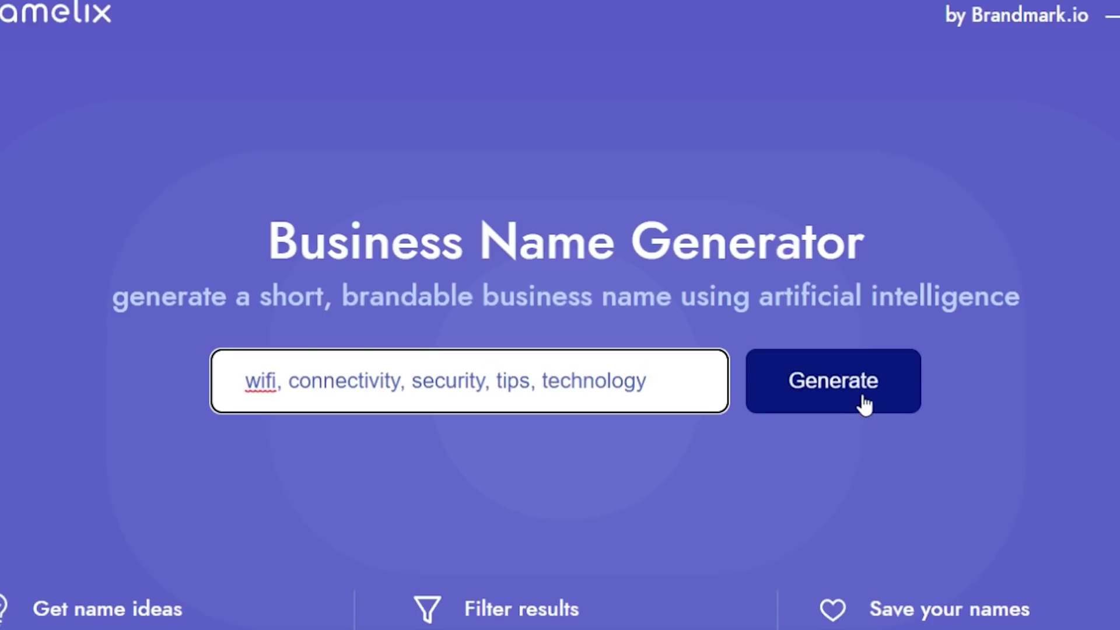
left_click(865, 404)
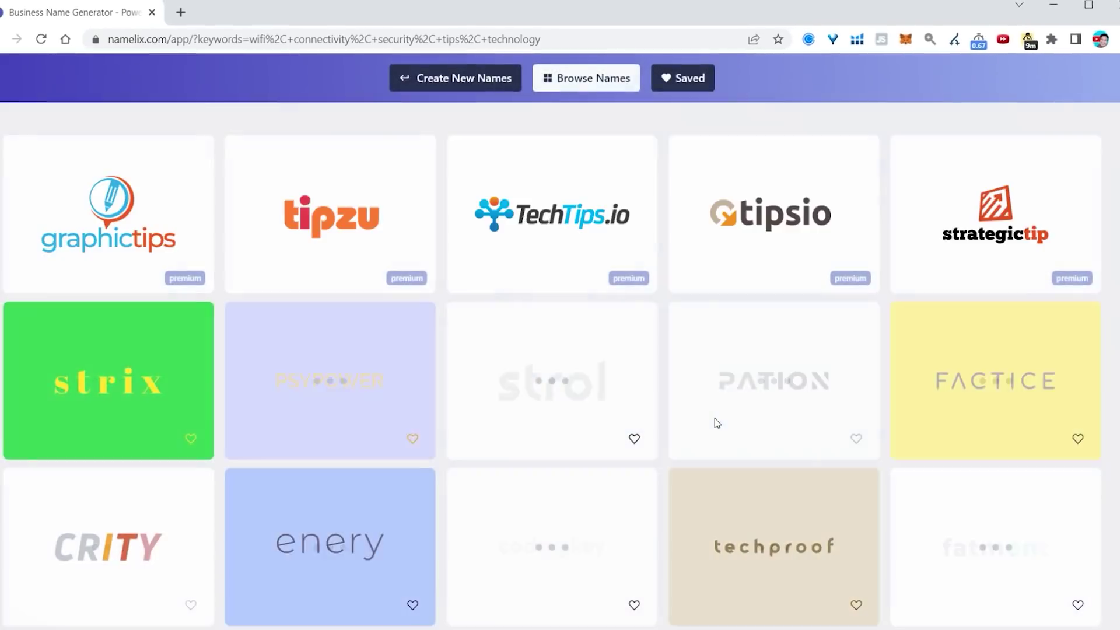
Scroll down through the generated Namelix name and logo ideas.
scroll(670, 362, "down", 10)
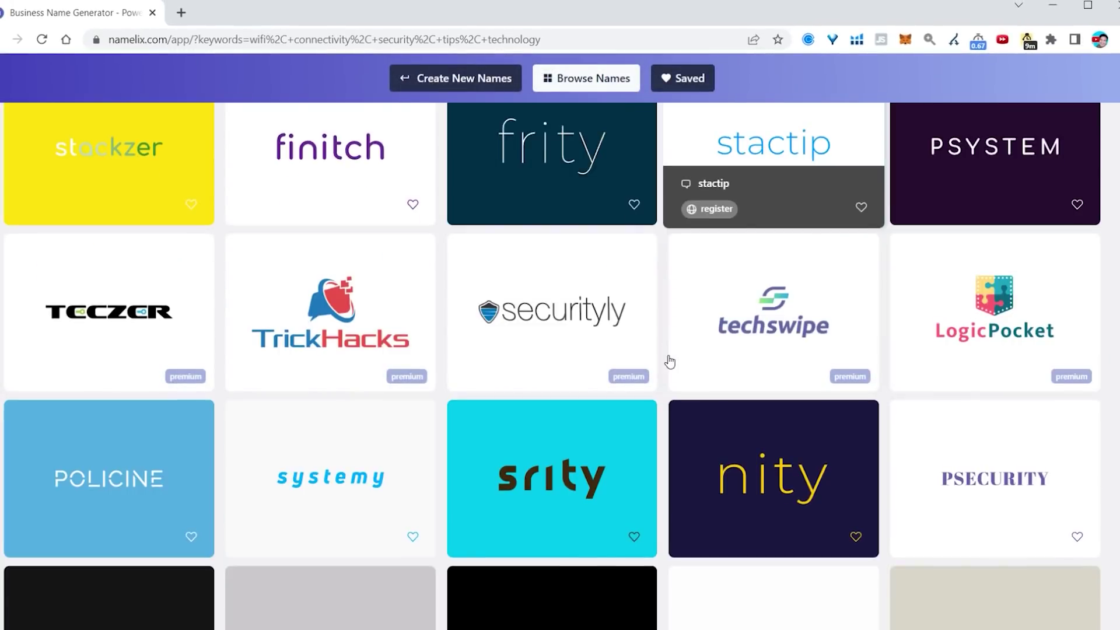
scroll(670, 361, "down", 3)
scroll(669, 362, "down", 10)
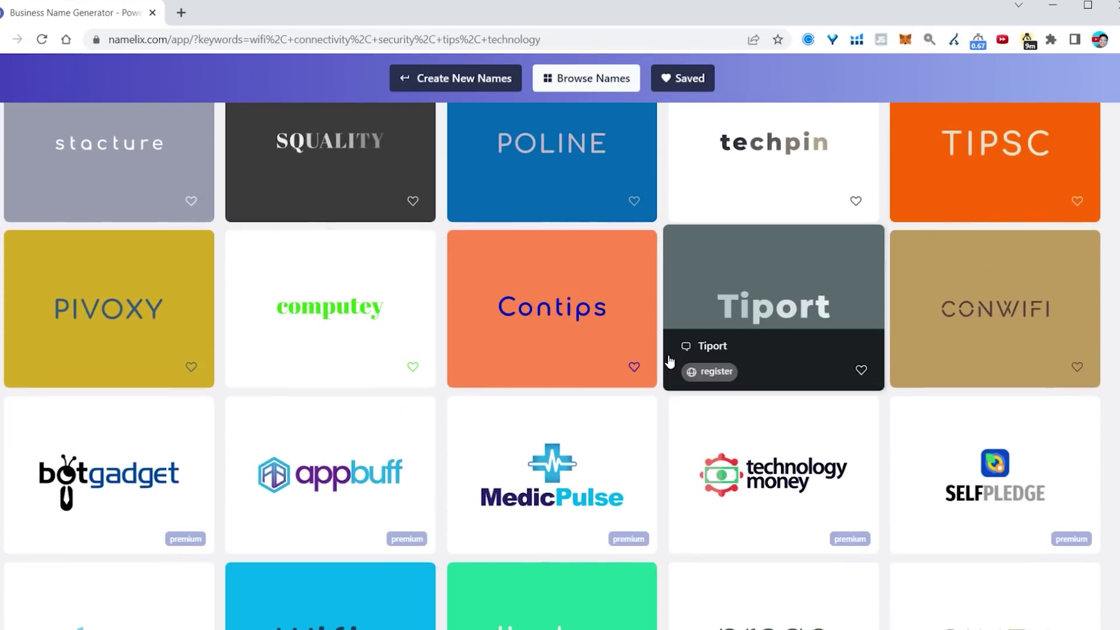
scroll(669, 361, "down", 1)
scroll(670, 362, "down", 2)
scroll(670, 362, "down", 6)
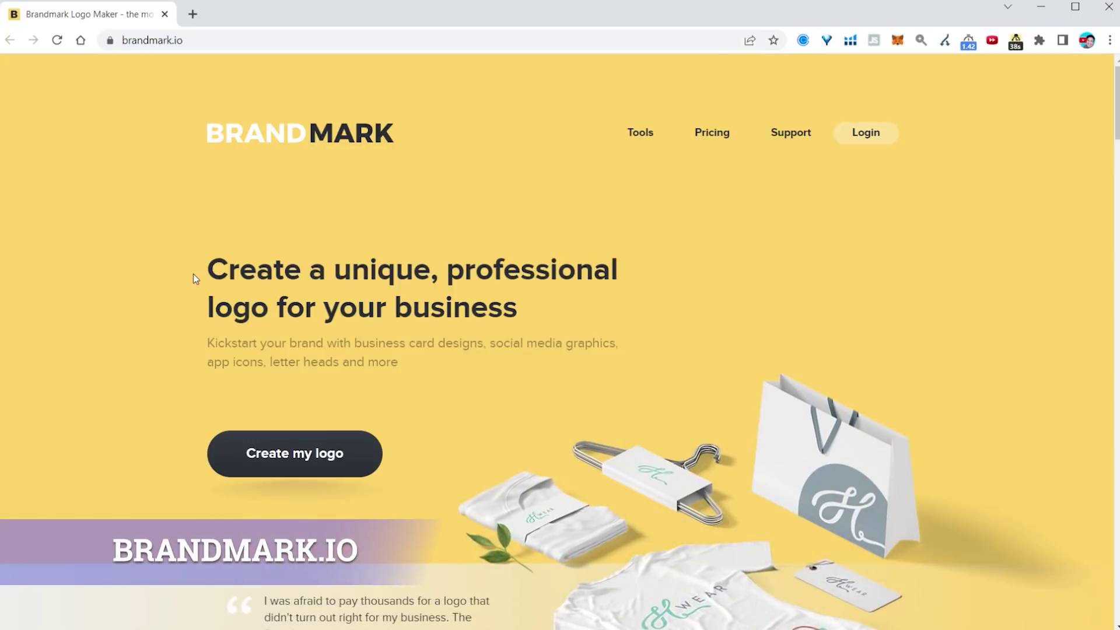
Start a new logo with brand name 'TheTechieGuy' and slogan 'Making Tech Easy'.
left_click_drag(208, 268, 519, 310)
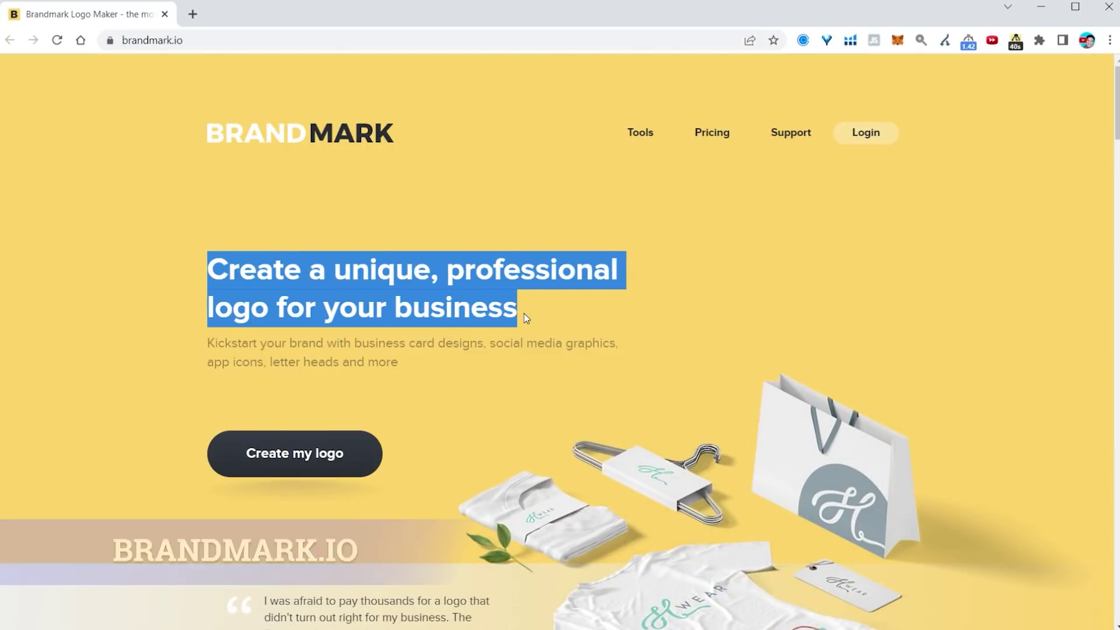
left_click(481, 369)
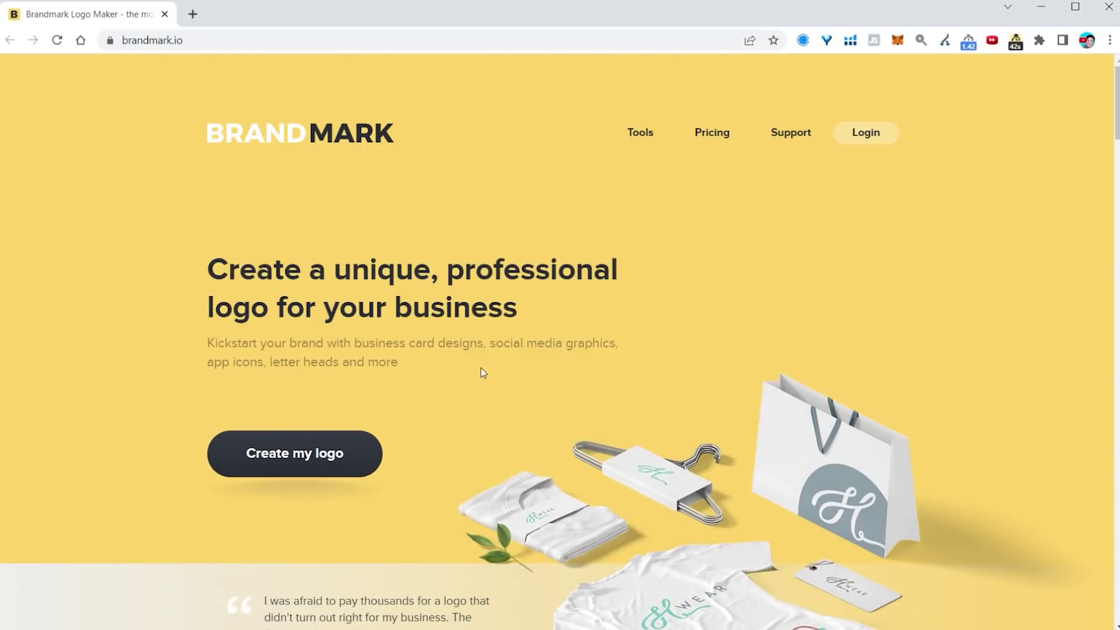
left_click(343, 454)
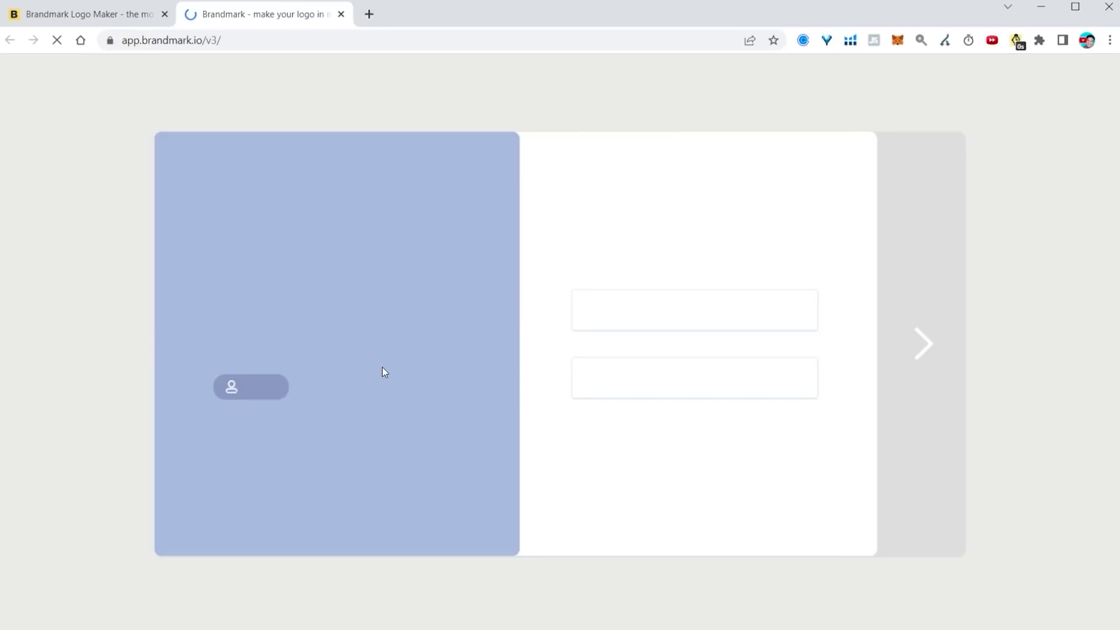
left_click(680, 278)
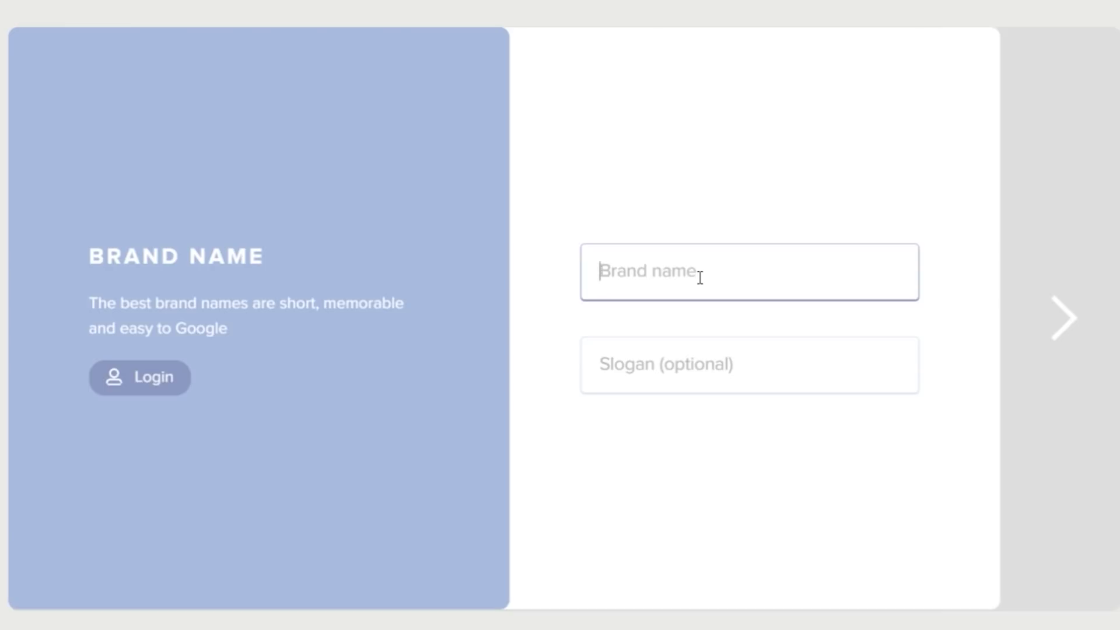
type("TheTechieGuy")
left_click(708, 348)
type("Making Tech Easy")
Add brand keyword tags technology, wifi and security.
left_click(1065, 320)
left_click(747, 320)
type("technolog")
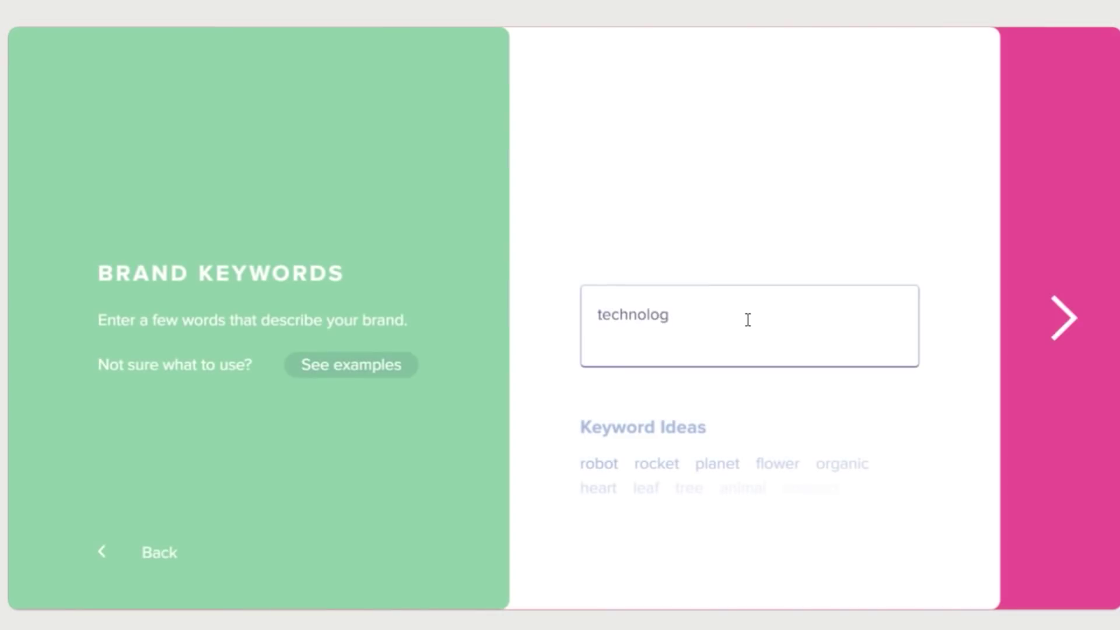
type("y")
key("Return")
type("wifi")
key("Return")
type("security")
key("Return")
left_click(1071, 334)
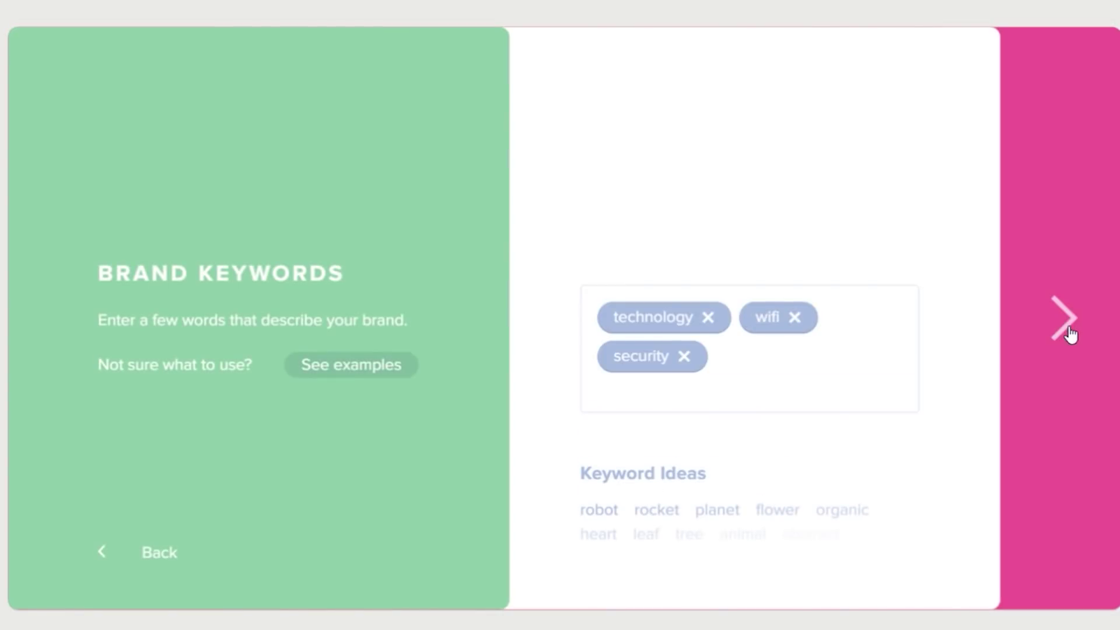
Pick the Soft Pastel colour style and generate logo designs for TheTechieGuy.
left_click(850, 376)
left_click(831, 385)
left_click(1062, 317)
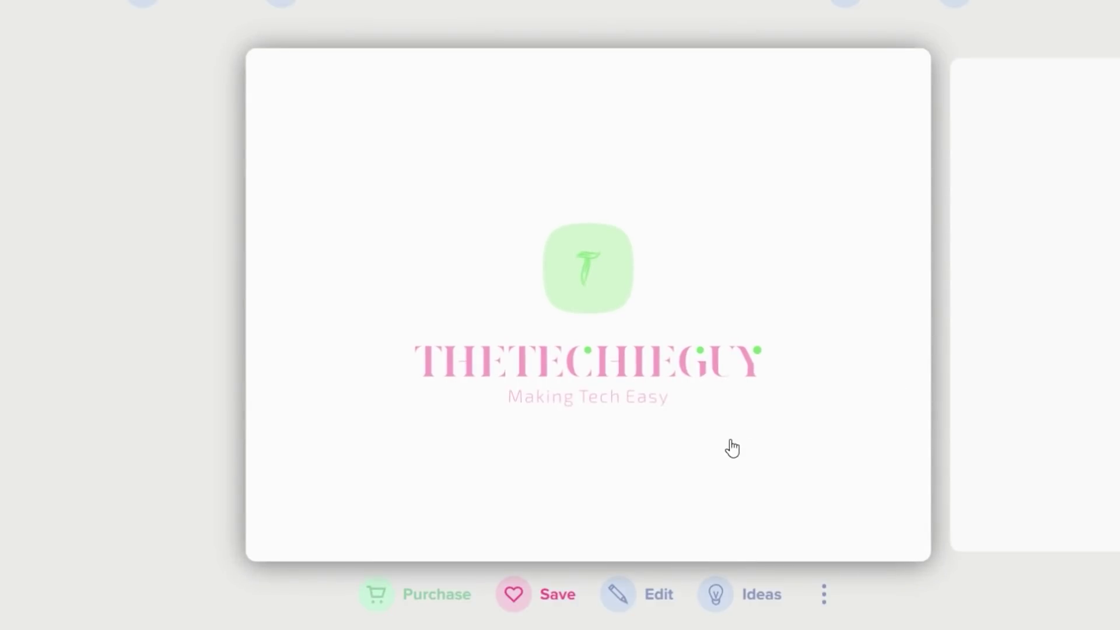
Browse through the generated logo designs, then go to the Deep Nostalgia page.
left_click(1104, 420)
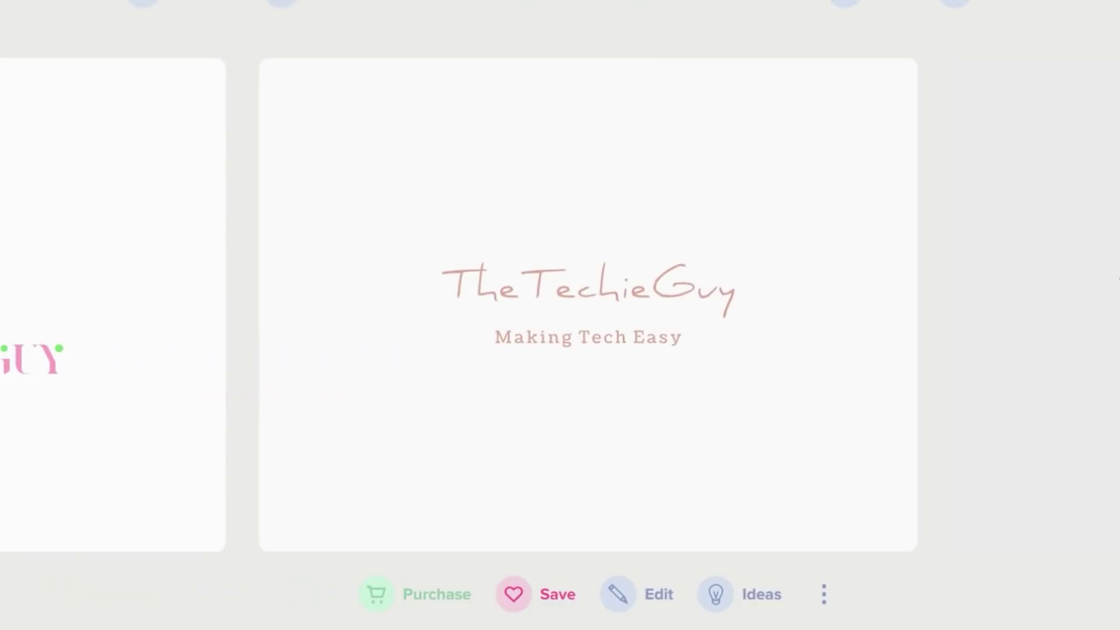
left_click(1116, 280)
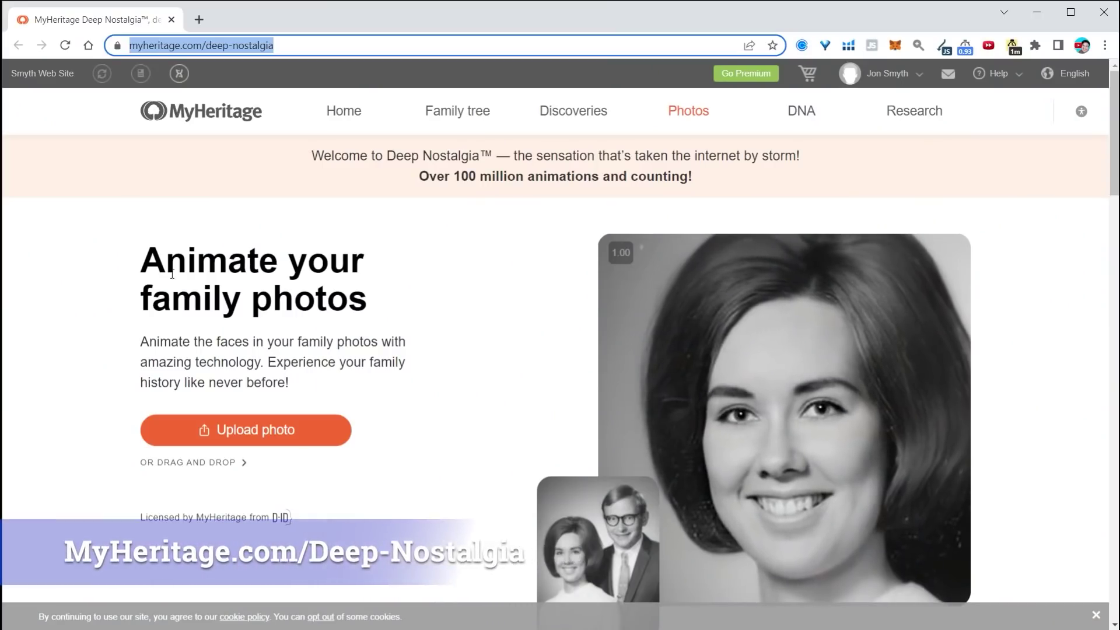
left_click(447, 250)
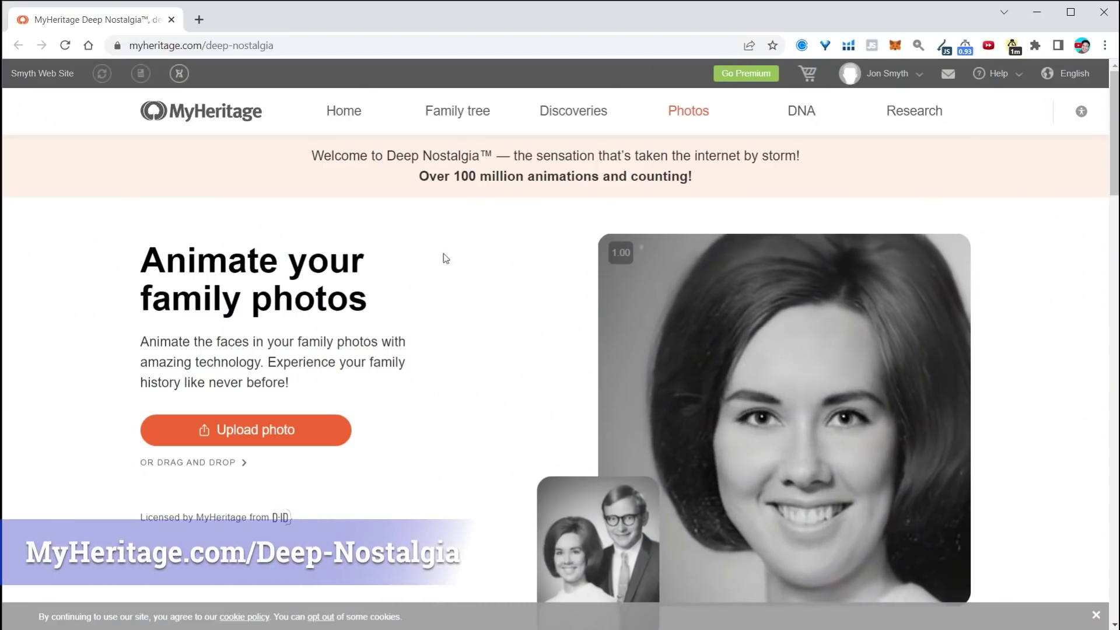
Upload the Mona Lisa portrait to Deep Nostalgia and dismiss the cookie notice.
left_click(268, 436)
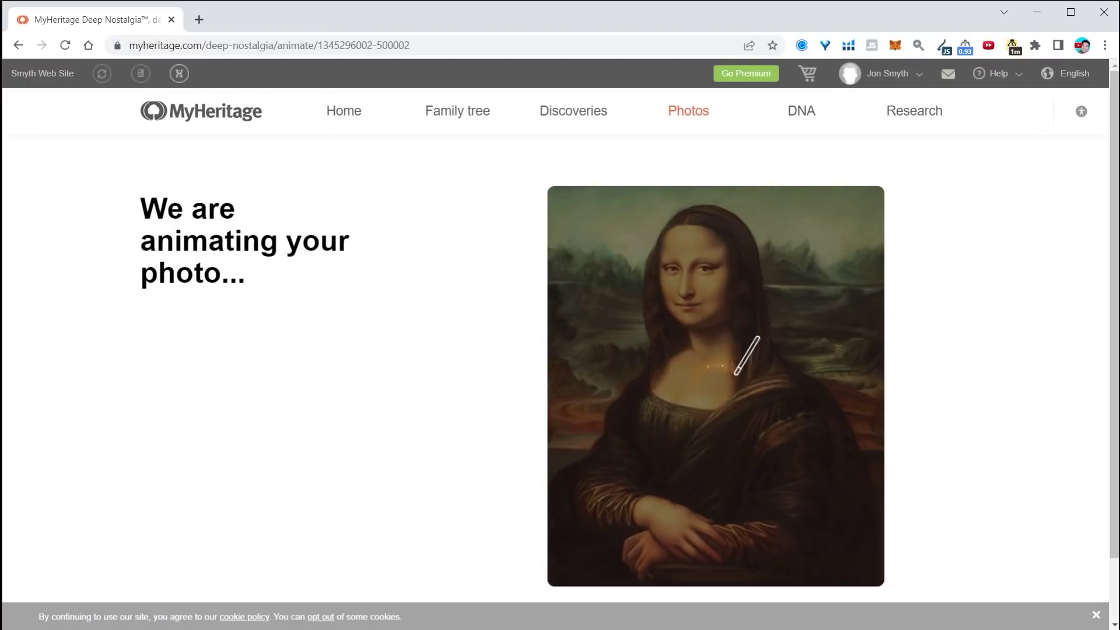
left_click(1093, 618)
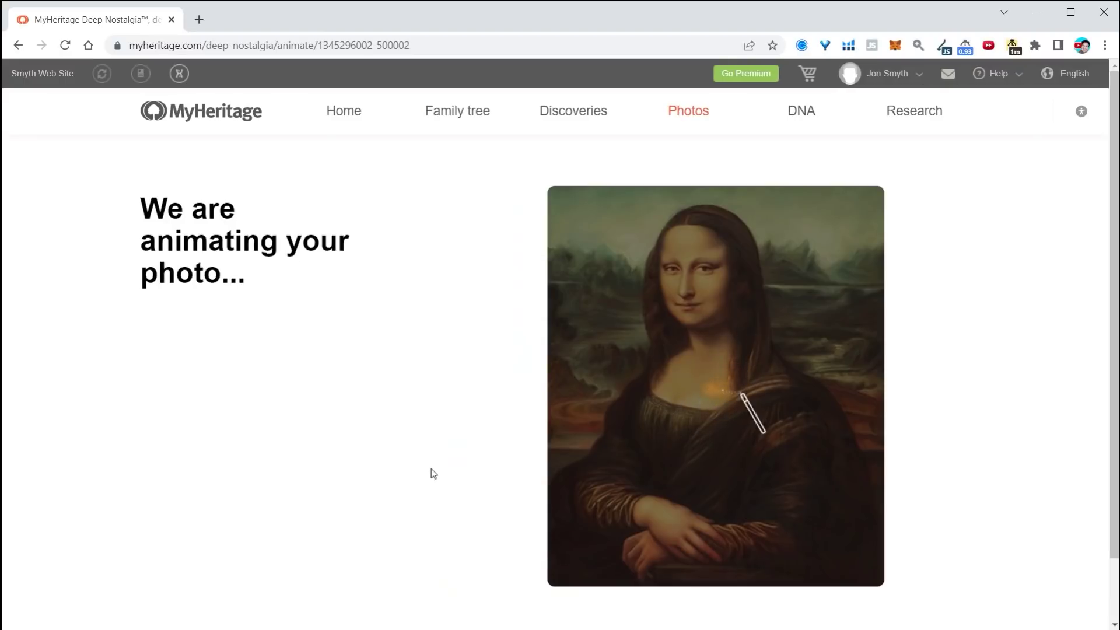